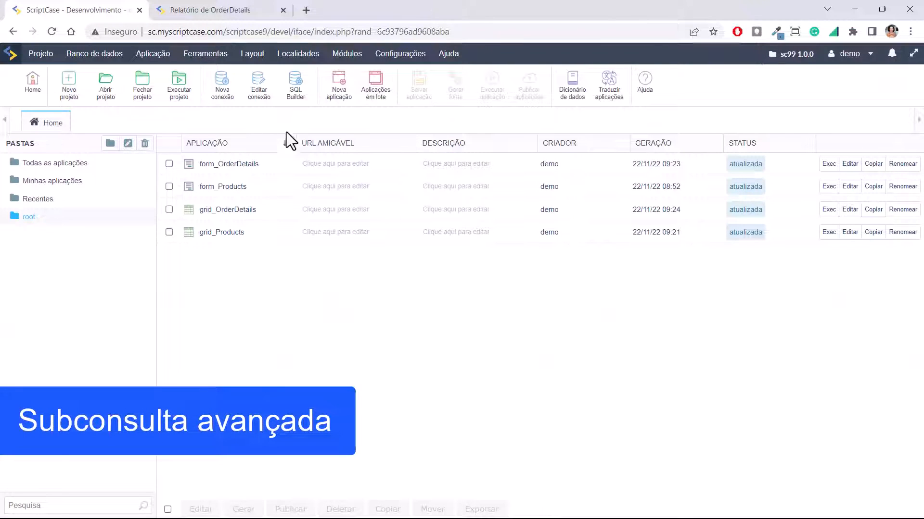
Create a Consulta (grid) application based on the Customers table.
left_click(336, 86)
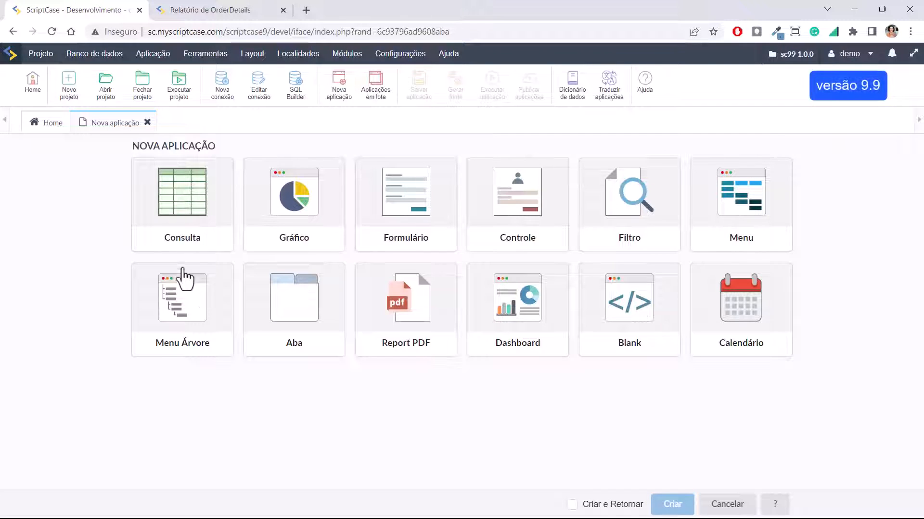
left_click(182, 226)
left_click(261, 263)
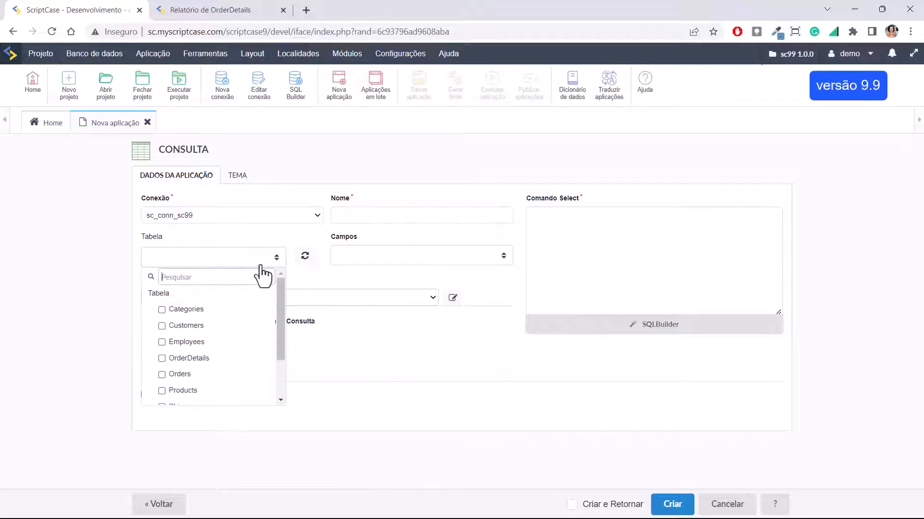
type("cu")
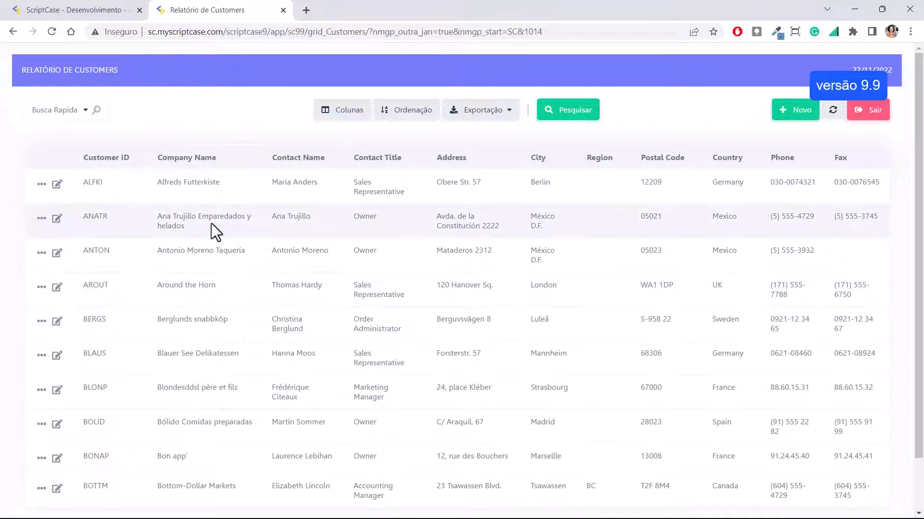
Set the rows per page of grid_Customers to 1 and run the application.
left_click(72, 10)
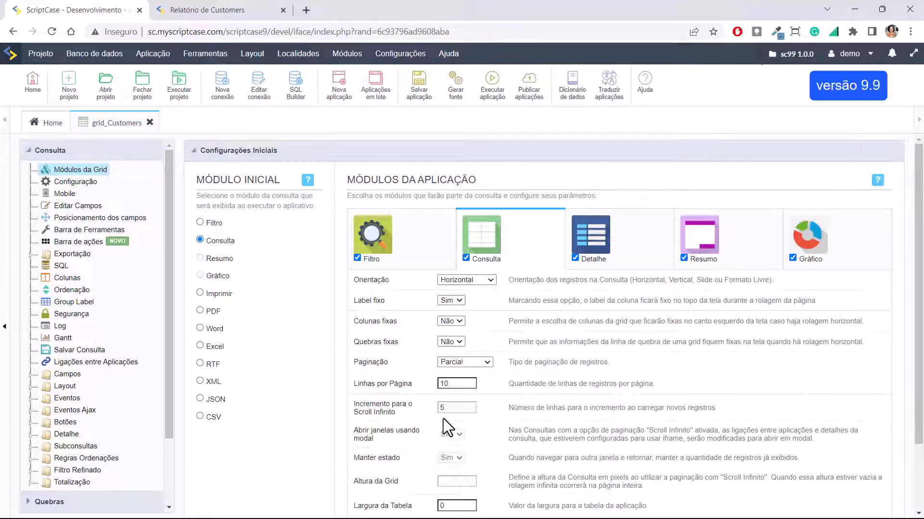
double_click(454, 384)
type("1")
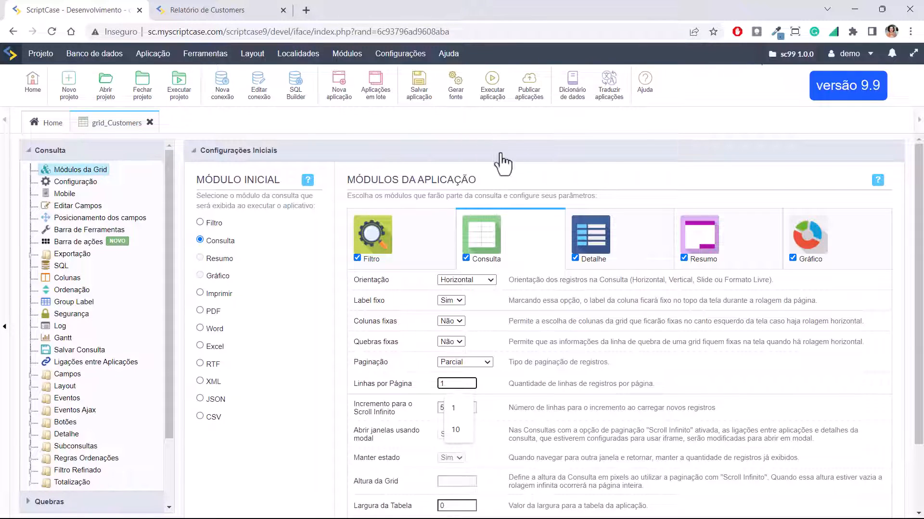
left_click(493, 89)
left_click(204, 9)
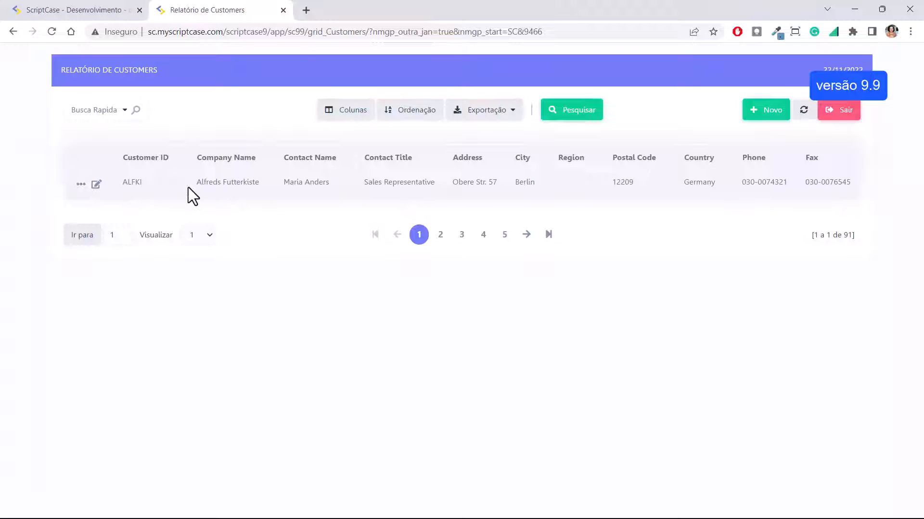
Create another Consulta (grid) application based on the Orders table.
left_click(65, 10)
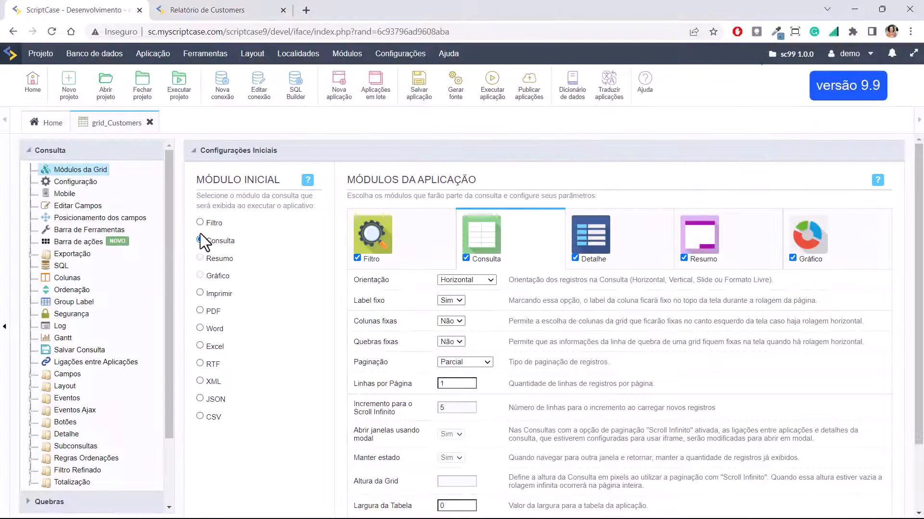
left_click(338, 98)
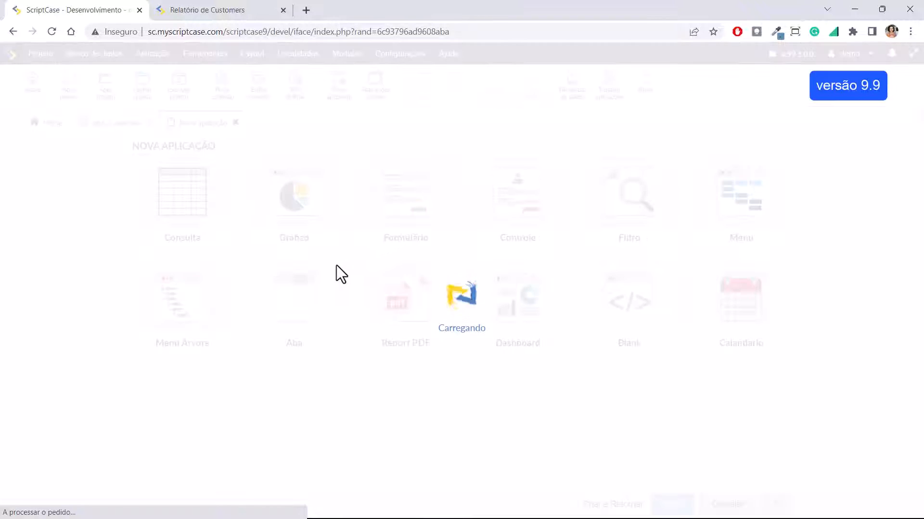
left_click(273, 258)
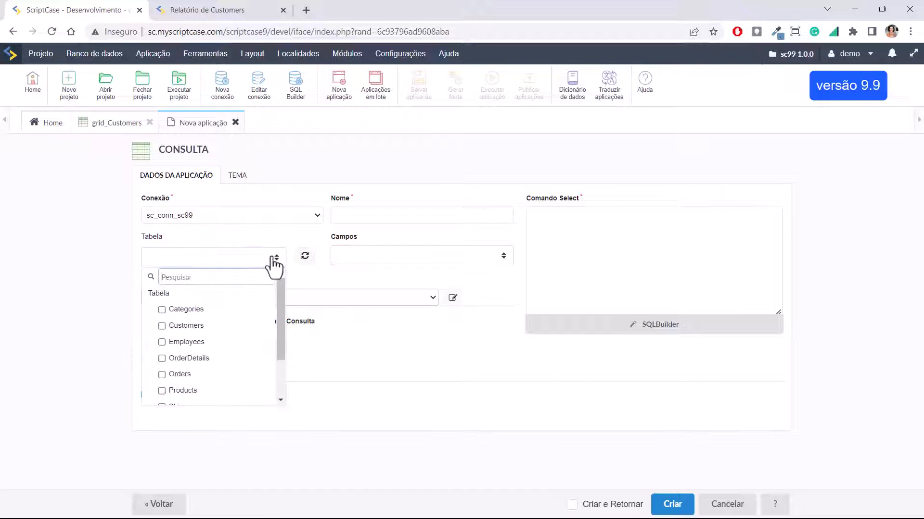
type("o")
left_click(190, 375)
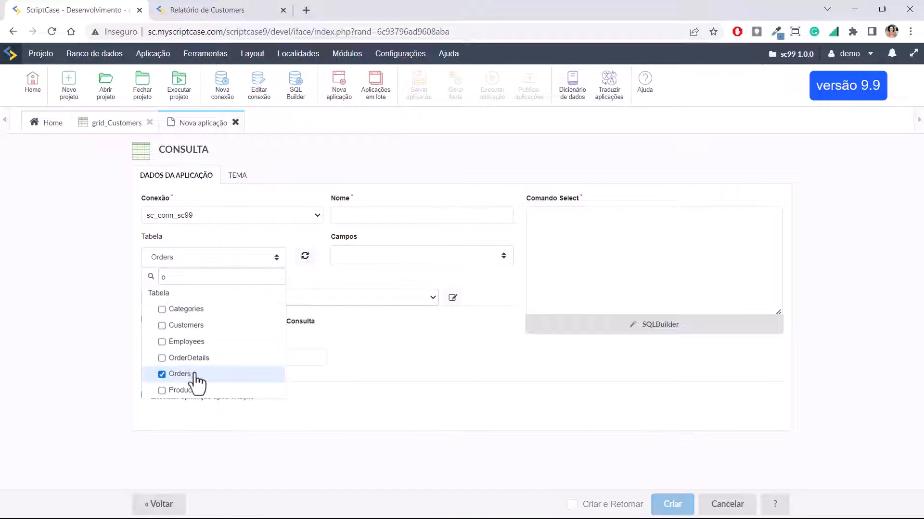
left_click(529, 466)
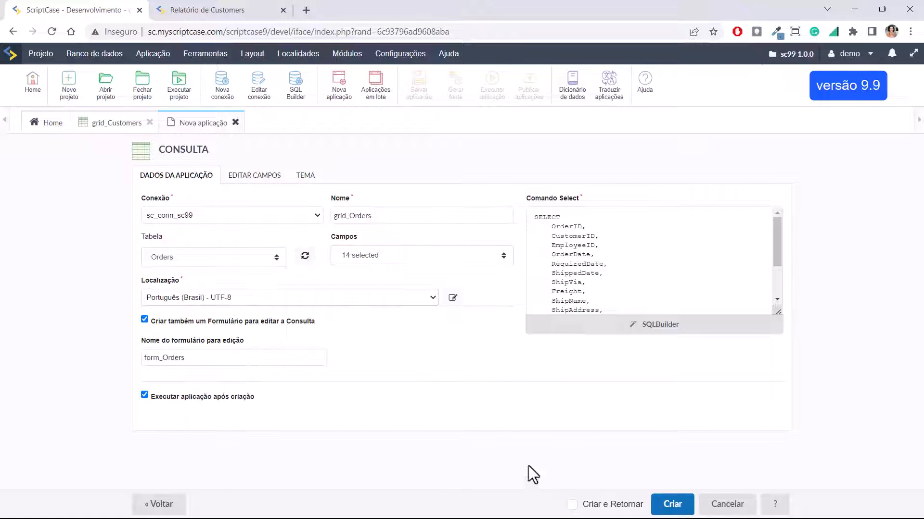
Examine the records and columns in the generated Orders report.
scroll(278, 229, "down", 2)
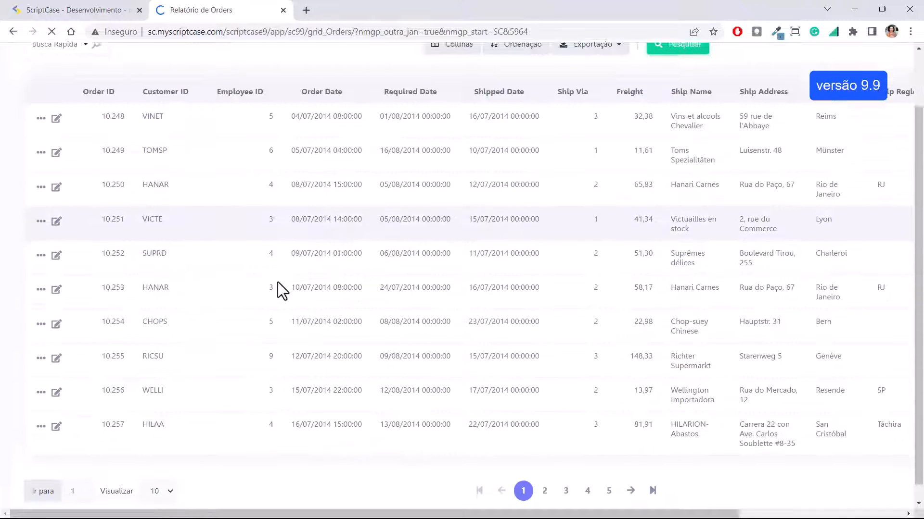
scroll(276, 334, "up", 2)
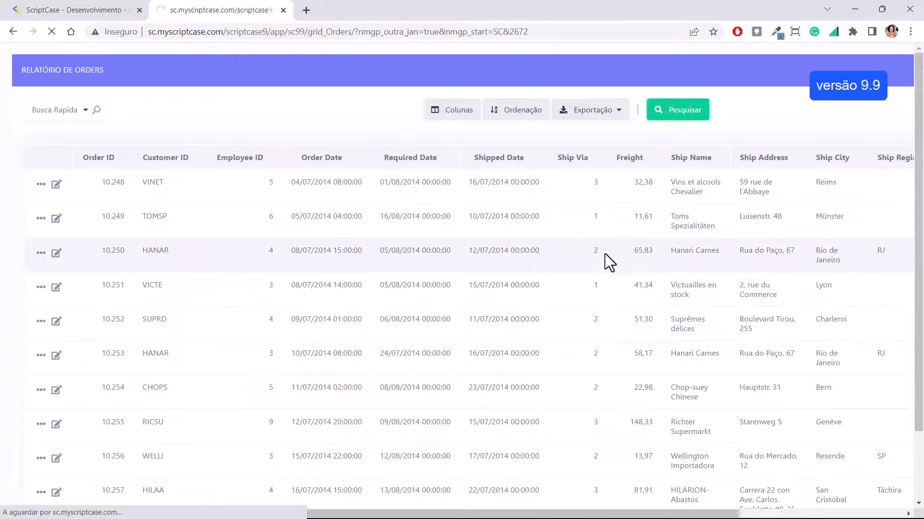
left_click(106, 9)
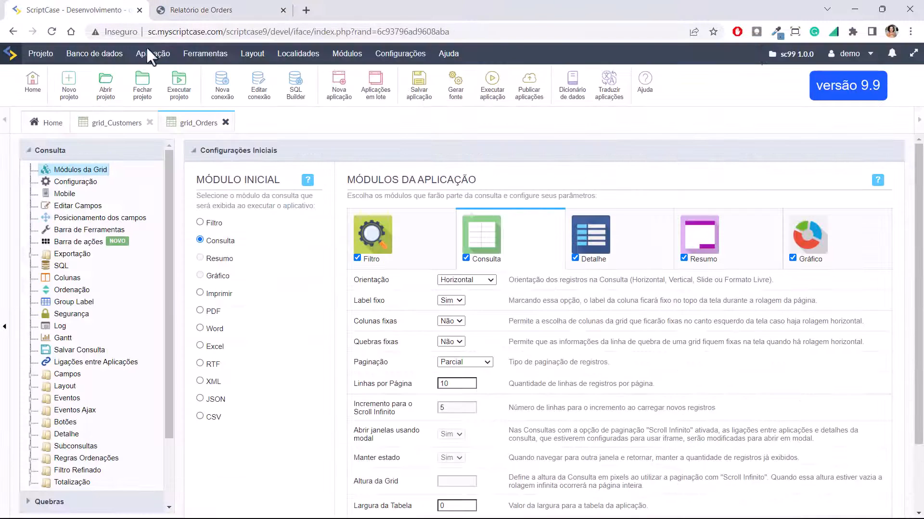
left_click(239, 14)
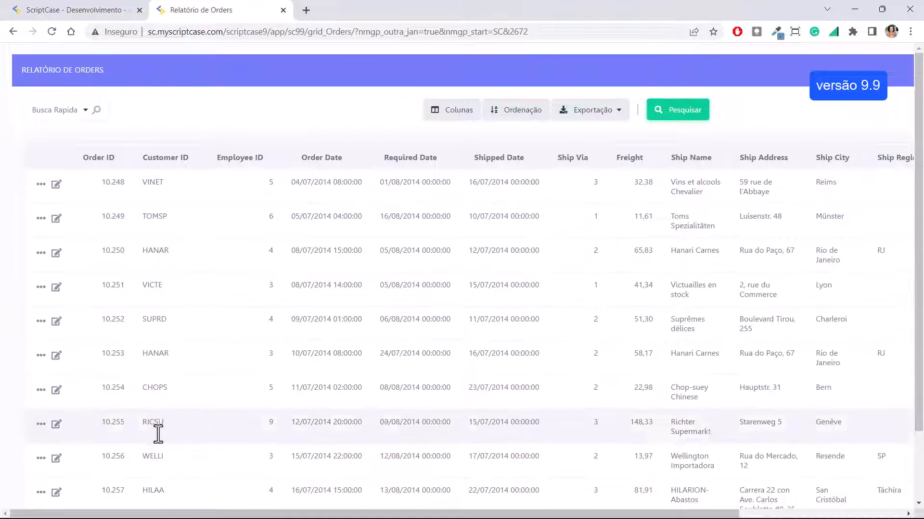
Run the grid_Customers application again to view its report.
left_click(77, 9)
left_click(116, 123)
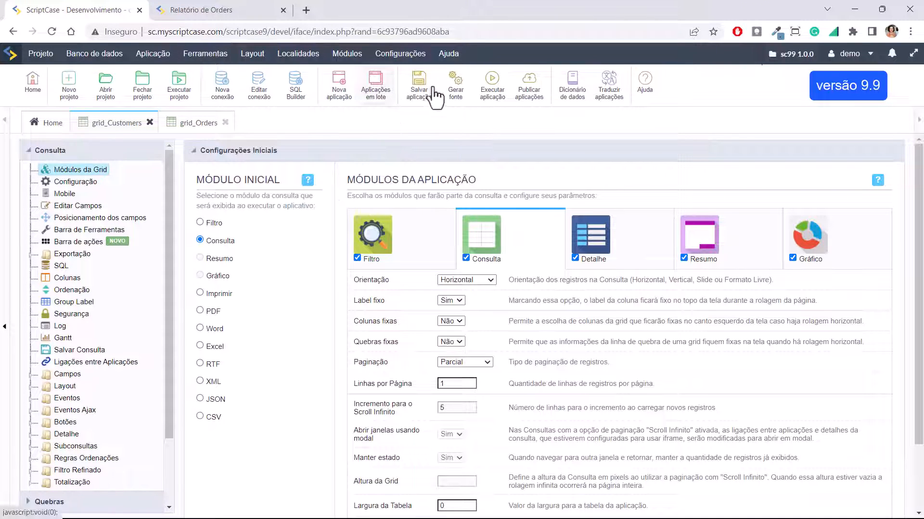
left_click(492, 88)
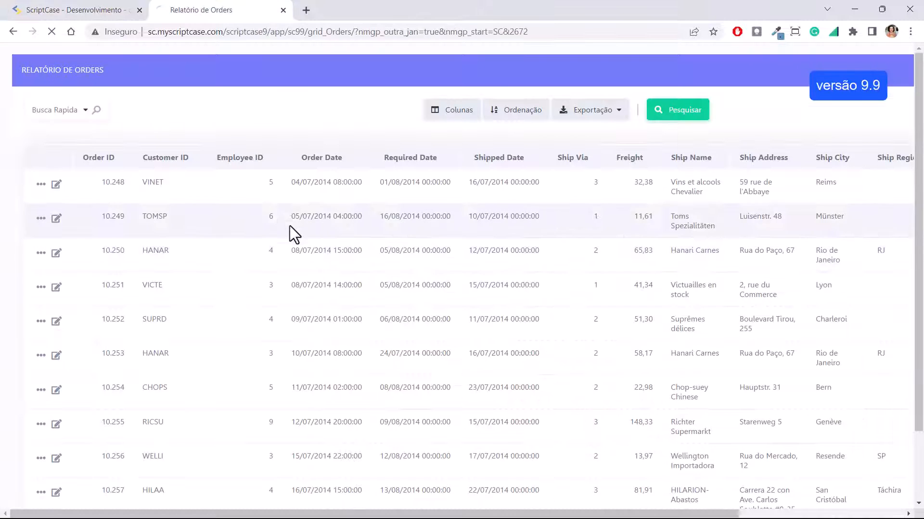
Open the form for a new subquery link in grid_Customers.
left_click(48, 10)
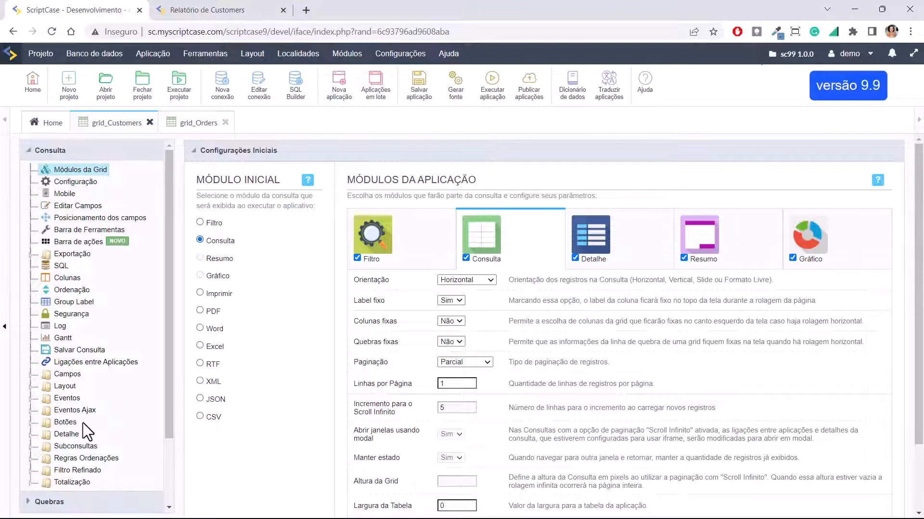
left_click(86, 448)
scroll(86, 452, "down", 3)
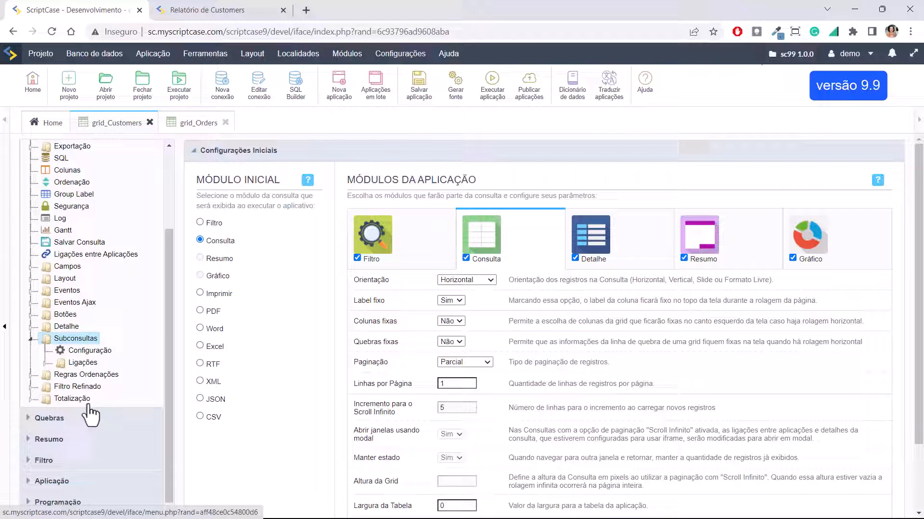
left_click(84, 351)
left_click(105, 362)
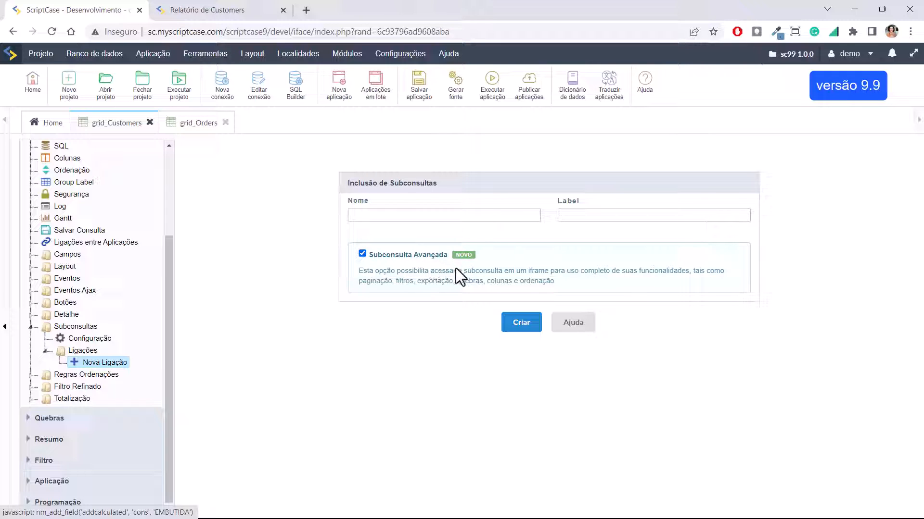
View the Customers report, then run grid_Orders and examine its records and quick search.
left_click(202, 128)
left_click(229, 12)
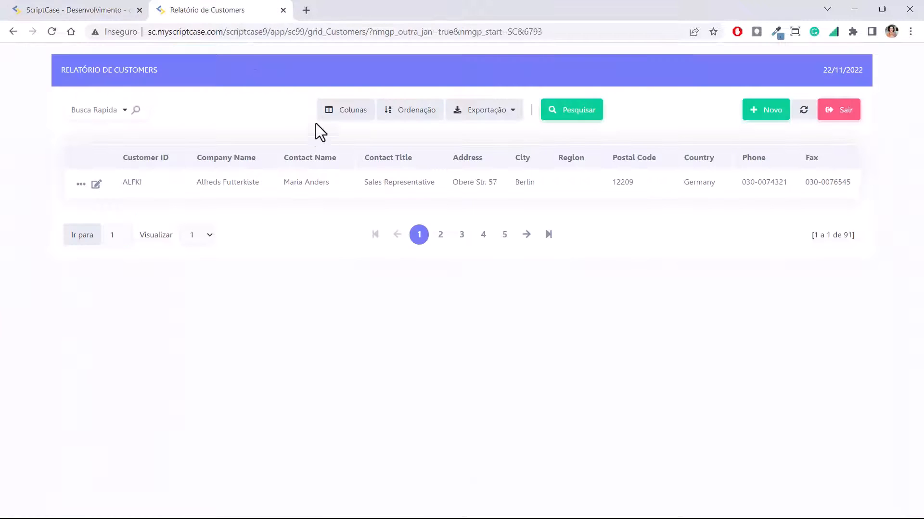
left_click(123, 9)
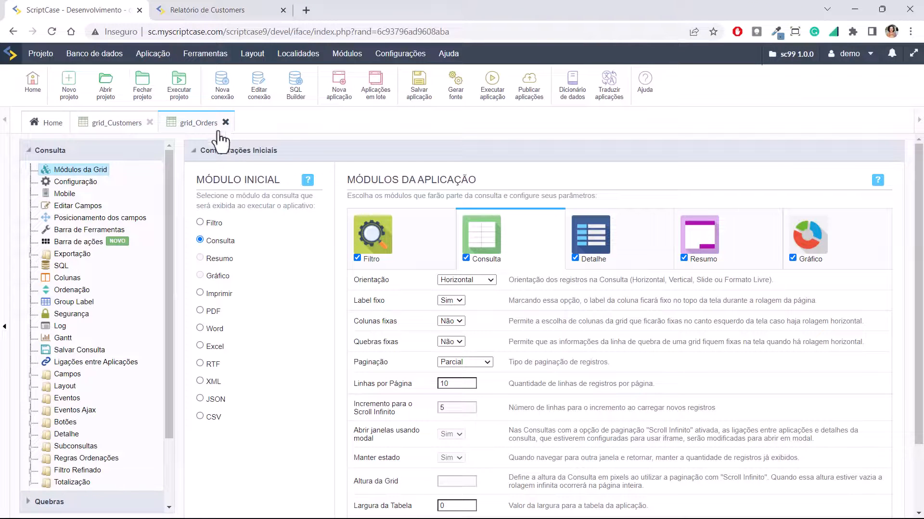
left_click(479, 96)
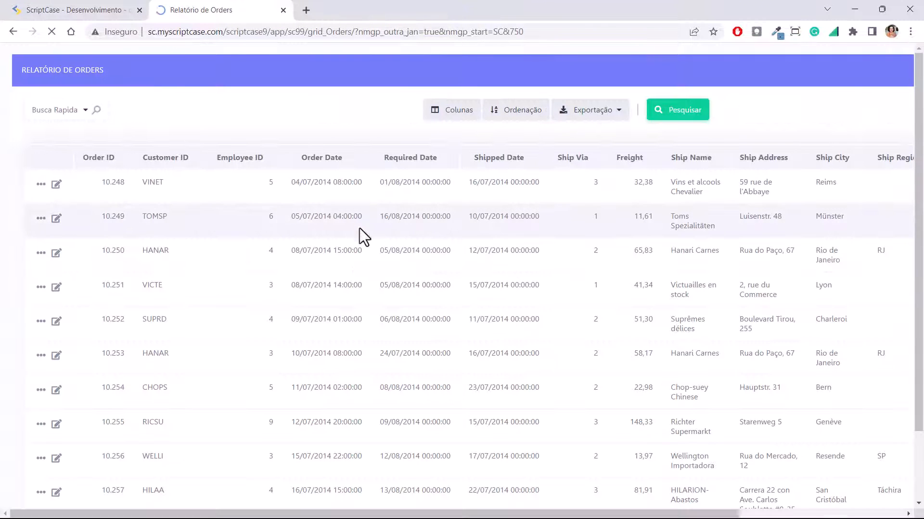
scroll(445, 340, "down", 2)
scroll(649, 257, "up", 2)
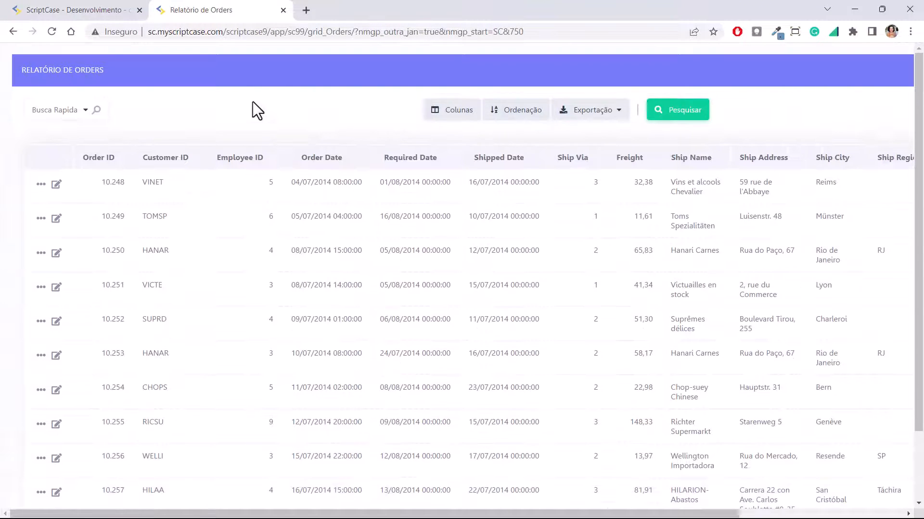
left_click(58, 111)
Create an advanced subquery link in grid_Customers named "pedidos" with the label "Pedidos", and choose grid_Orders as its target application.
left_click(29, 9)
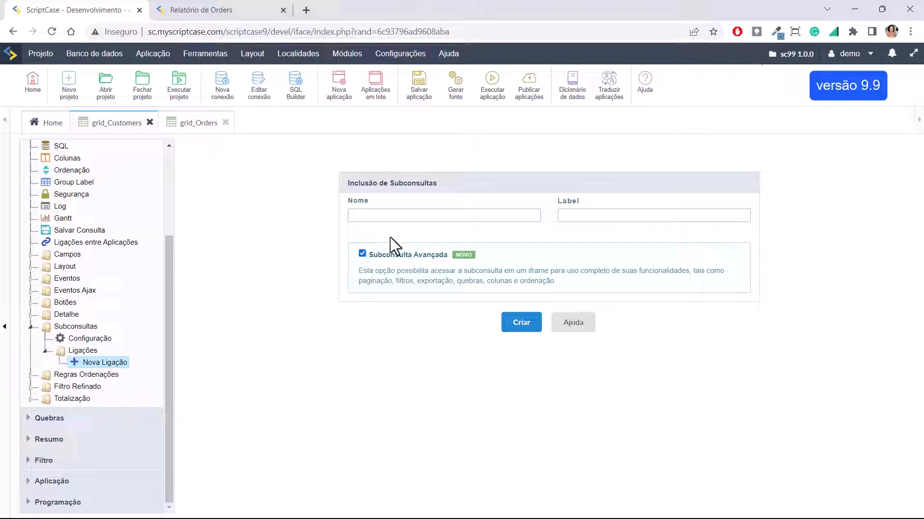
left_click(397, 216)
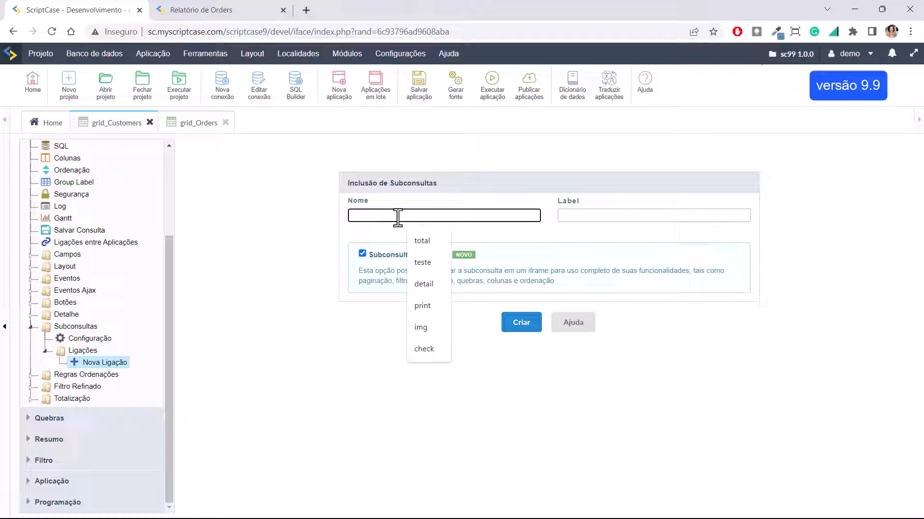
type("pedido")
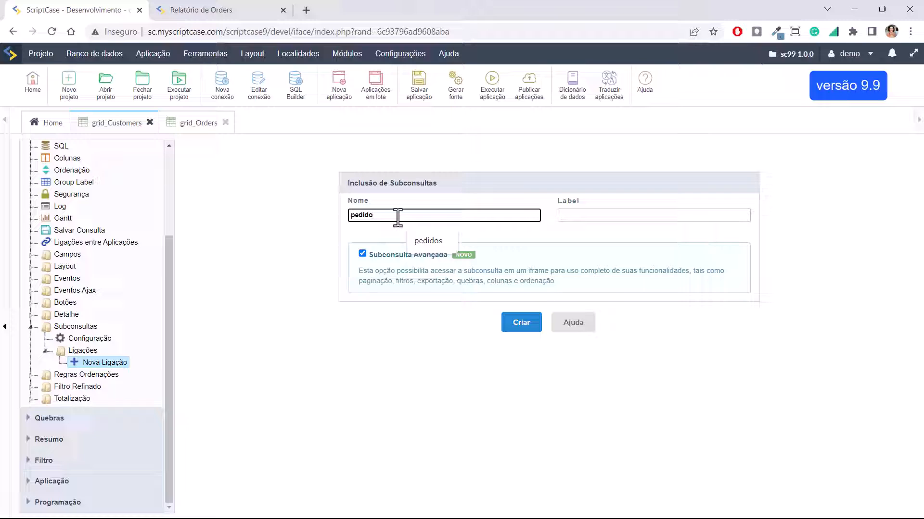
type("s")
left_click(604, 220)
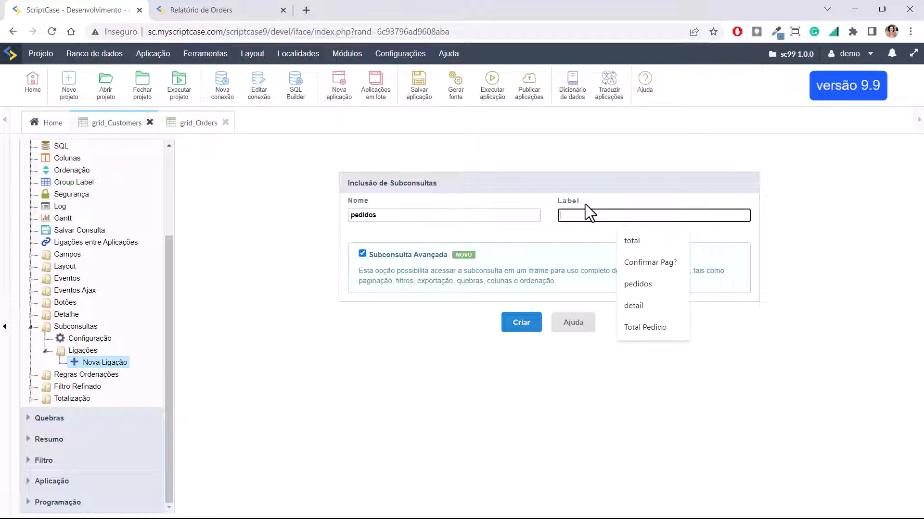
type("P")
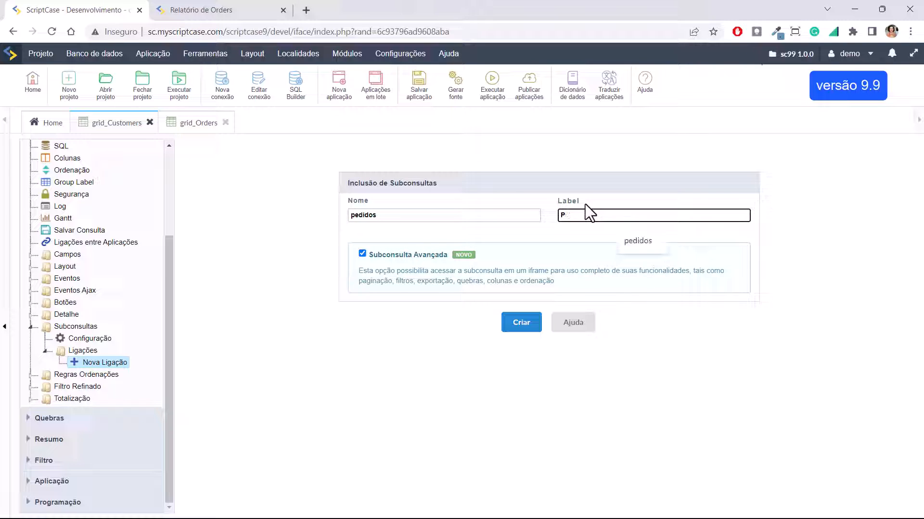
type("edidos")
left_click(527, 325)
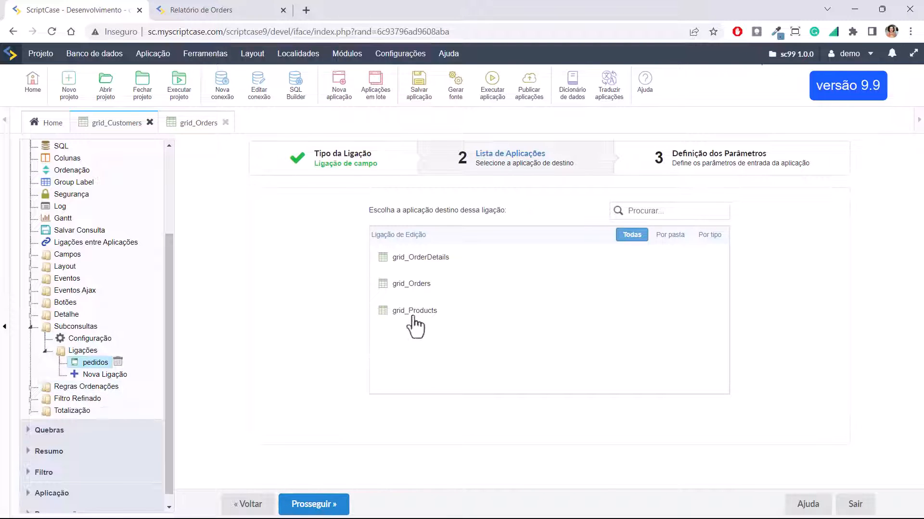
left_click(432, 291)
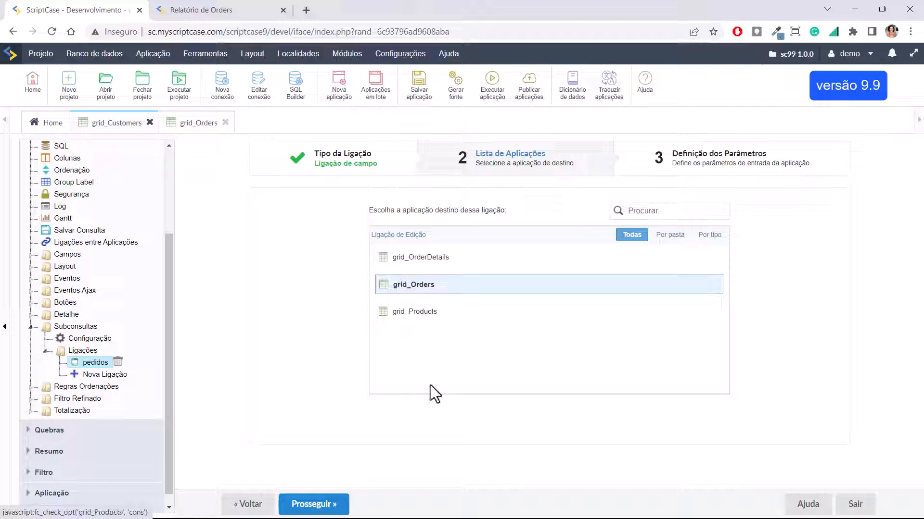
left_click(306, 505)
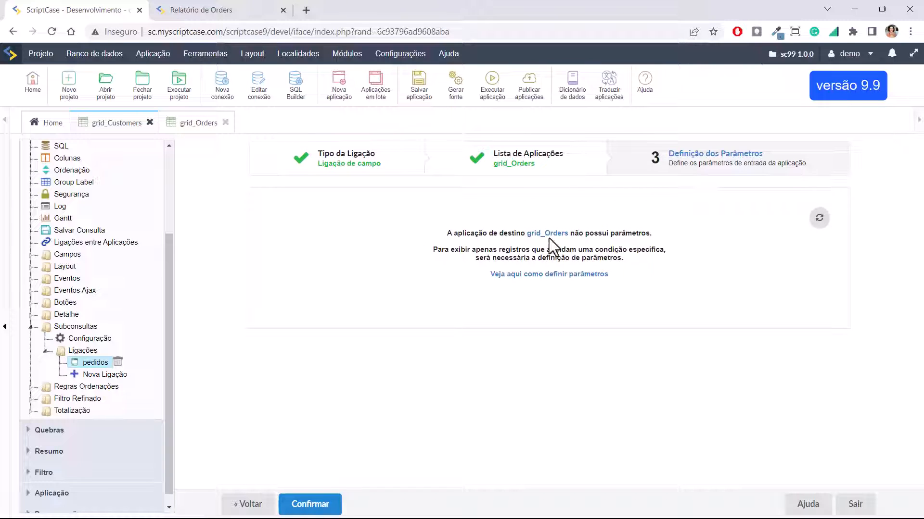
Open the SQL settings of grid_Orders and start a WHERE clause on a new line after the Orders table in the SELECT command.
left_click(205, 124)
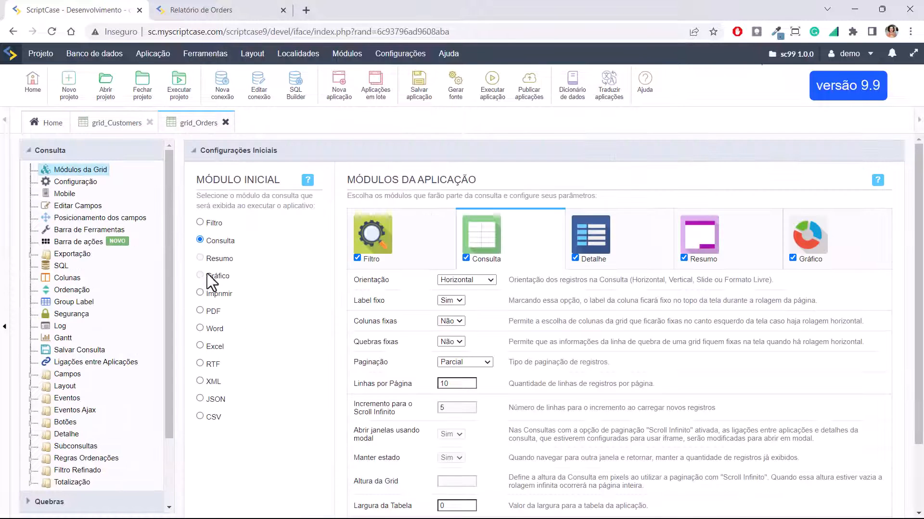
left_click(61, 266)
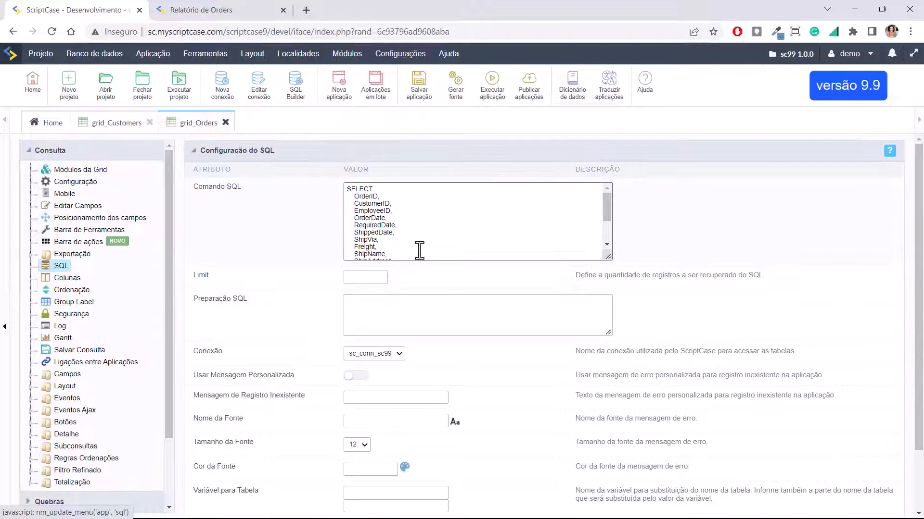
scroll(417, 247, "down", 5)
left_click(417, 249)
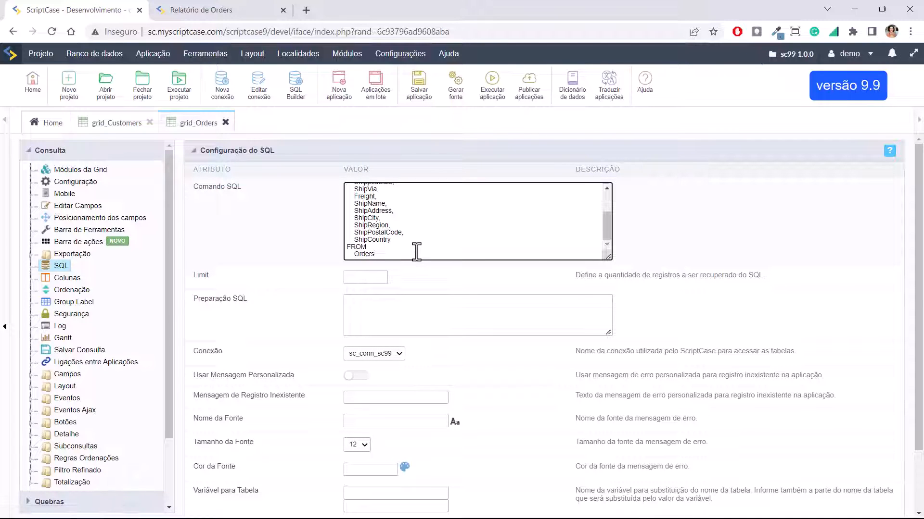
key("Return")
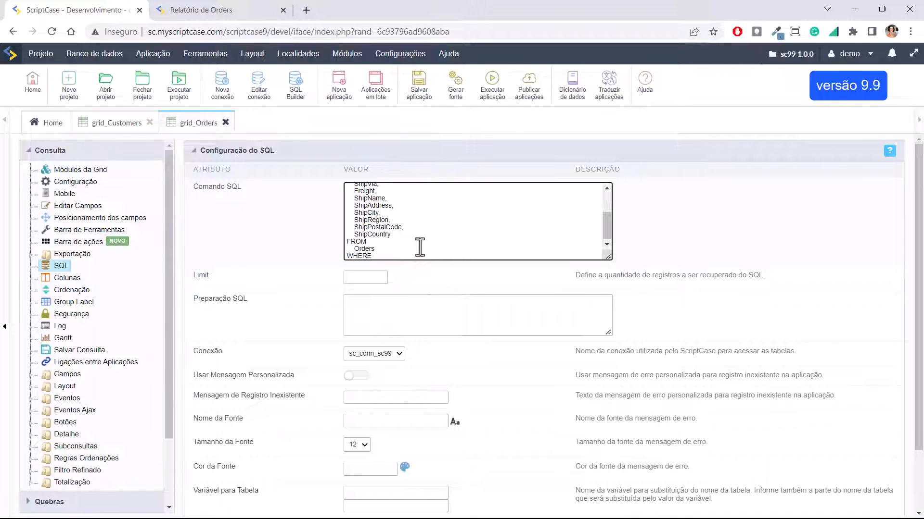
Complete the WHERE clause of the grid_Orders query with the condition CustomerID = '[var_cli]', reusing the field name from the SELECT list.
scroll(377, 219, "up", 5)
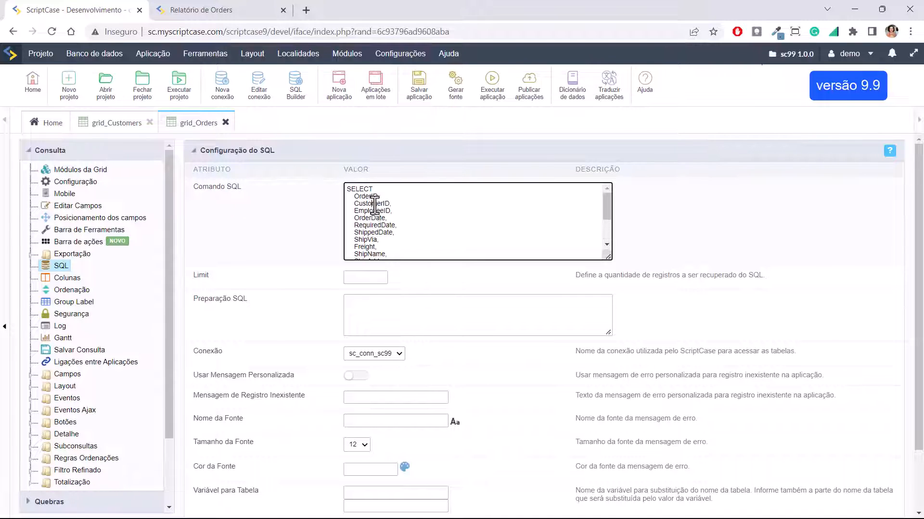
double_click(371, 204)
key("ctrl+c")
scroll(404, 222, "down", 5)
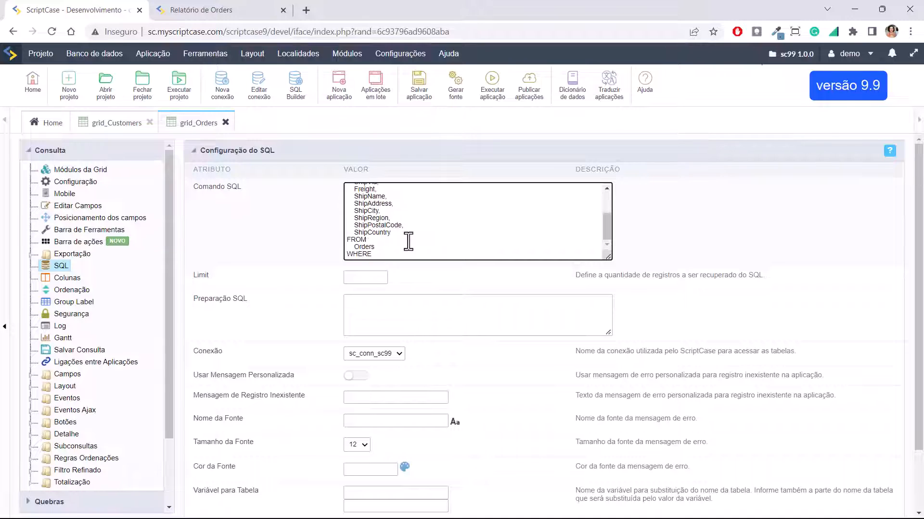
left_click(410, 254)
key("ctrl+v")
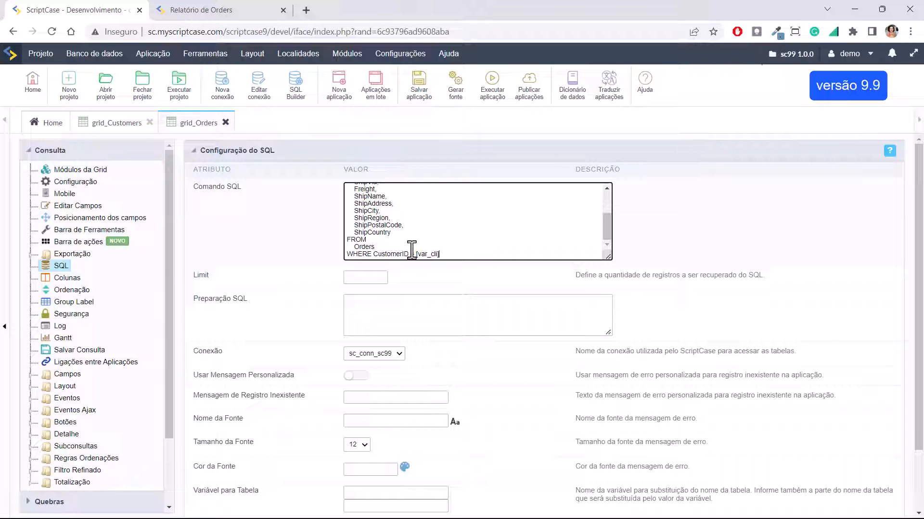
type("'")
left_click(418, 254)
type("'")
Generate and run grid_Orders to check its var_cli parameter, and return to the ScriptCase development page.
left_click(488, 99)
left_click(221, 58)
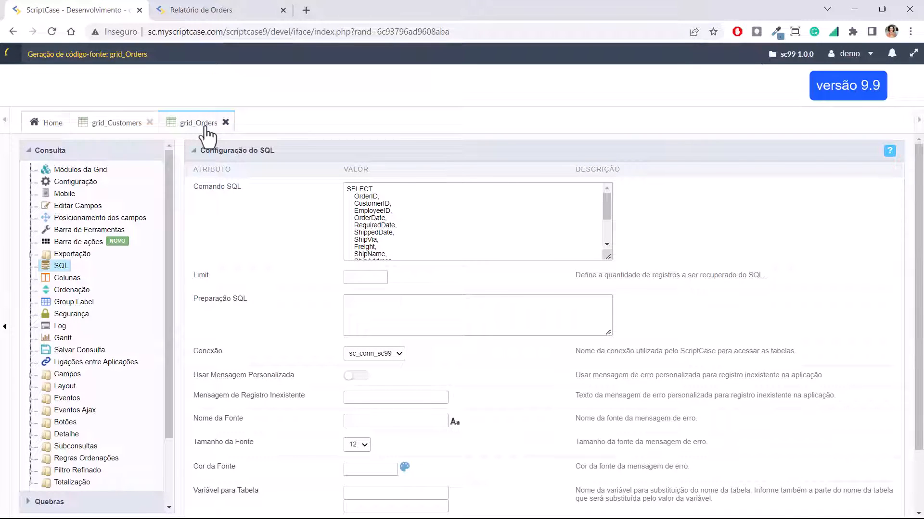
left_click(87, 89)
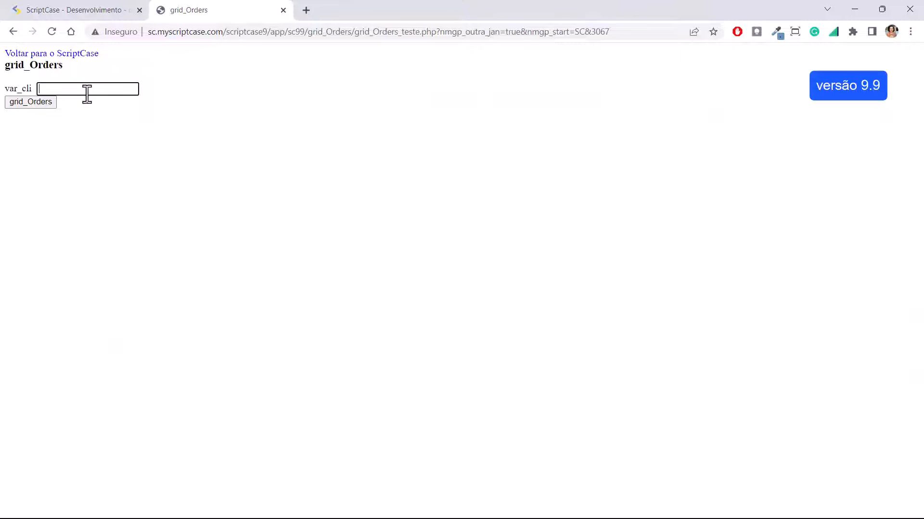
left_click(86, 9)
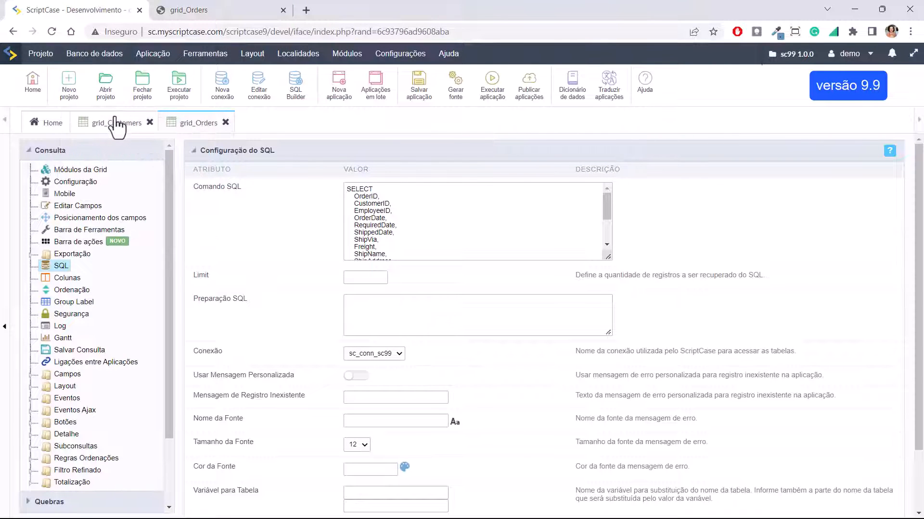